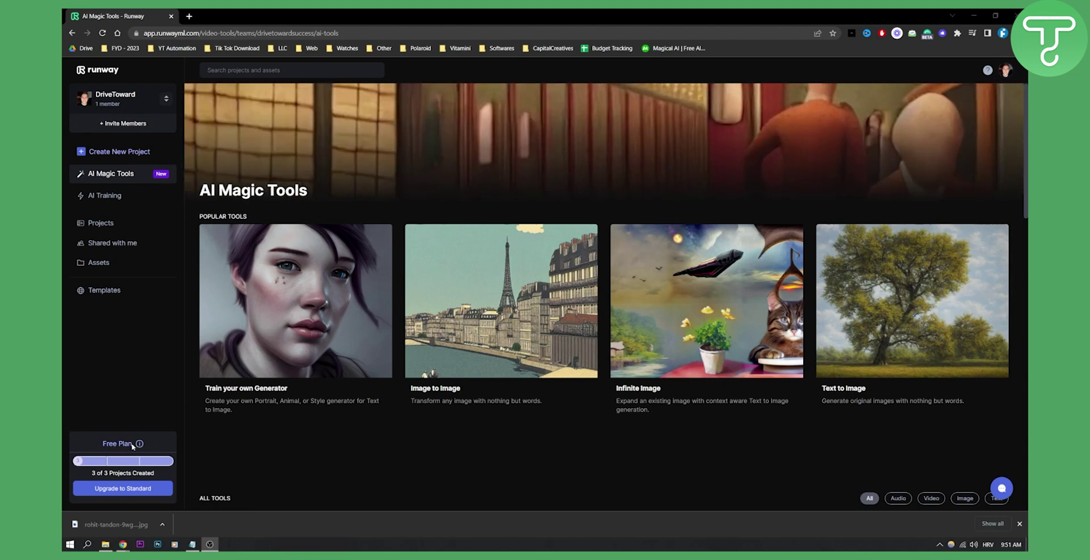
- Open Image to Image and use the snowy mountain asset photo as the source image
scroll(420, 339, down, 1)
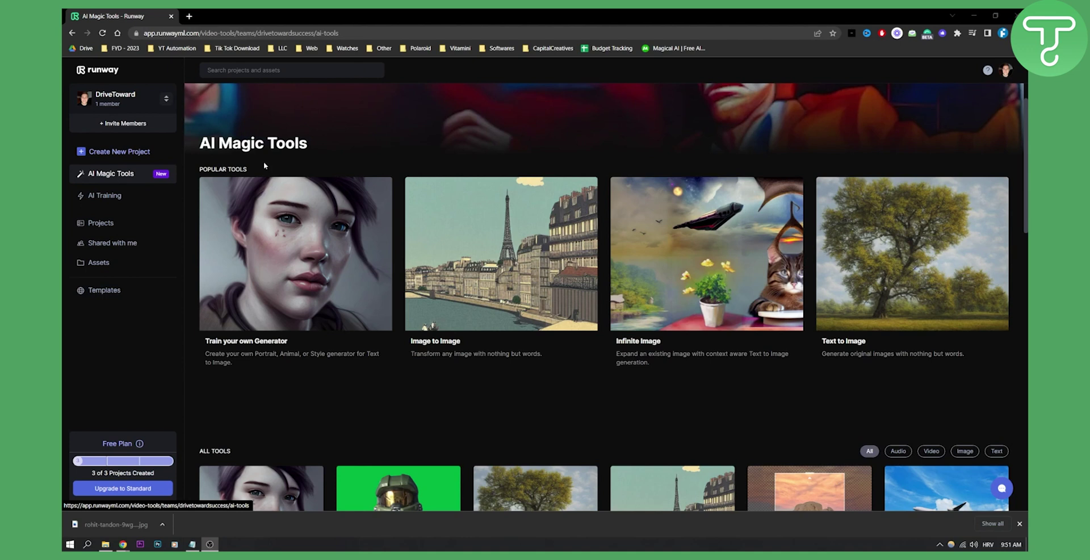
click(507, 235)
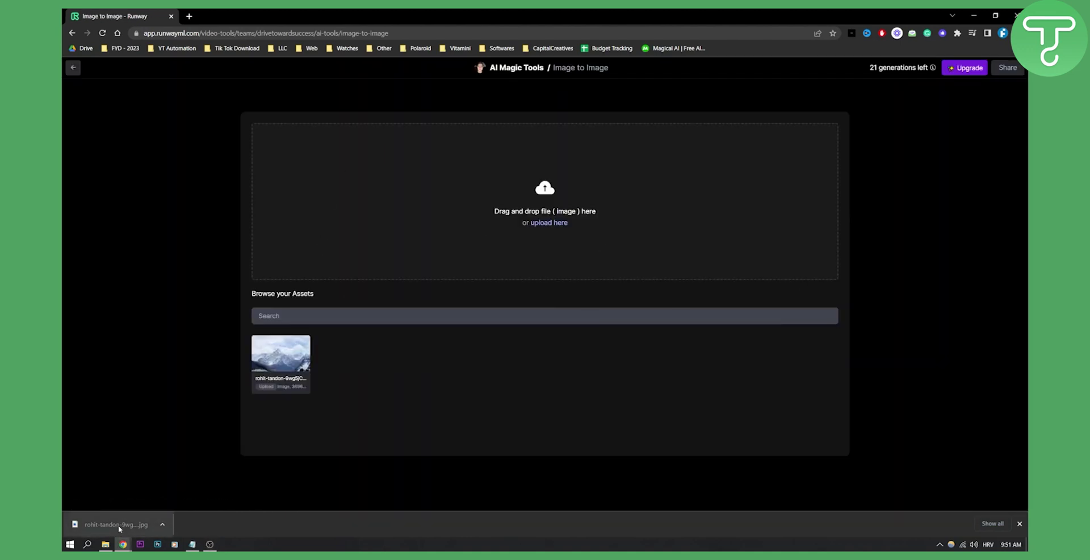
drag(120, 529, 542, 453)
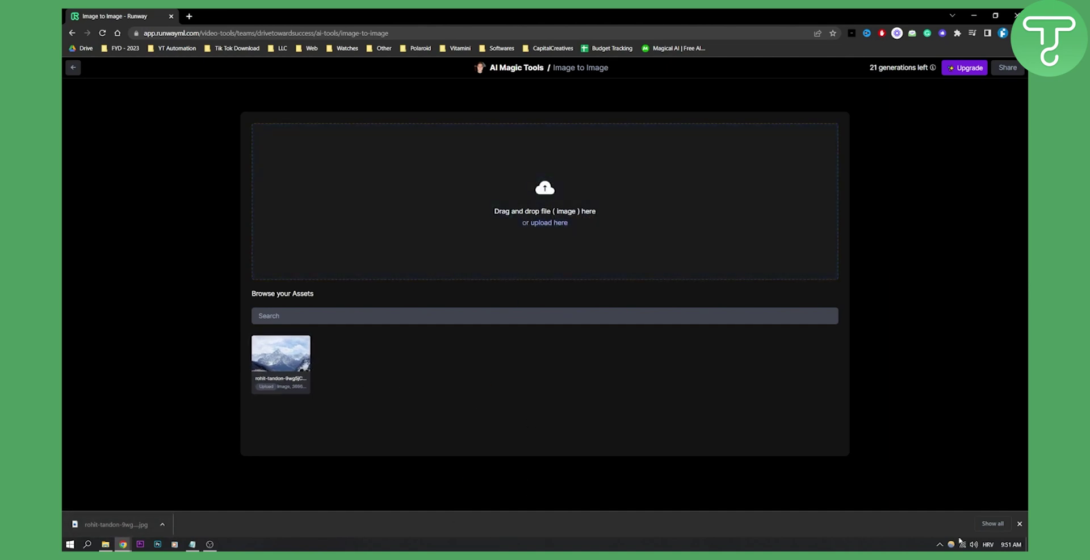
click(1020, 524)
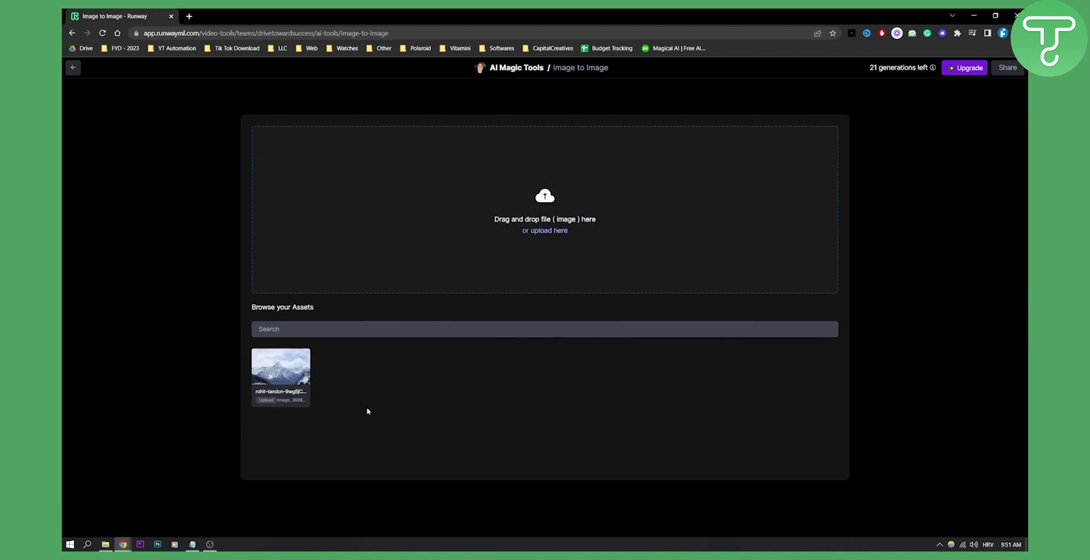
click(281, 368)
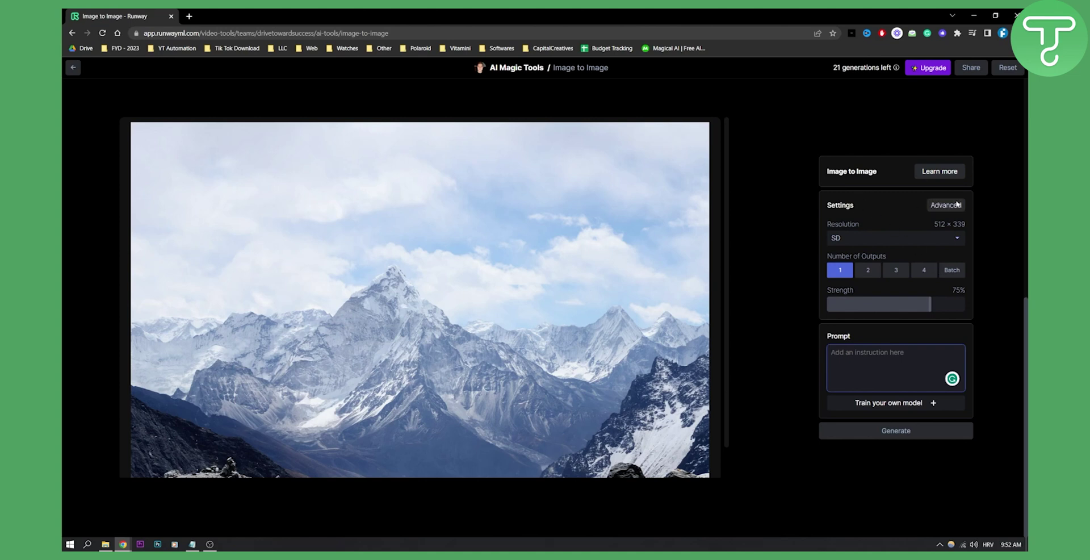
- In Advanced settings, choose the Fantasy style and Chilling mood, keeping medium at None
click(945, 205)
click(838, 269)
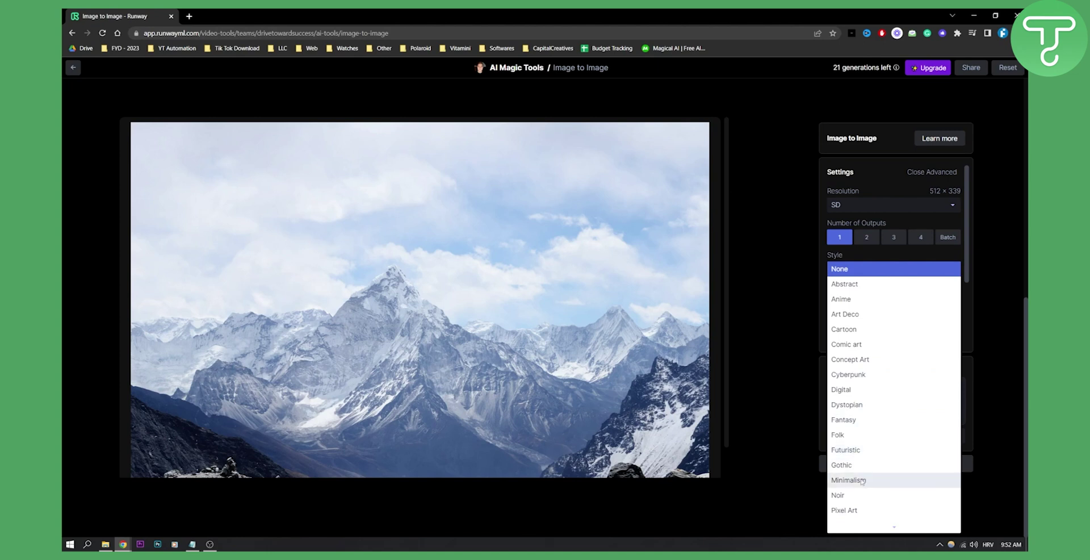
click(853, 419)
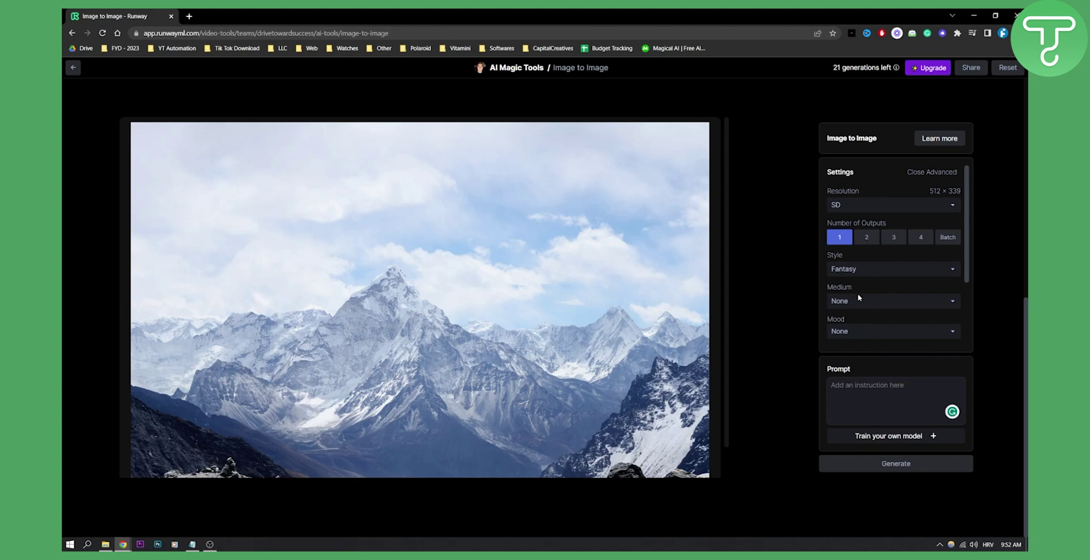
click(854, 302)
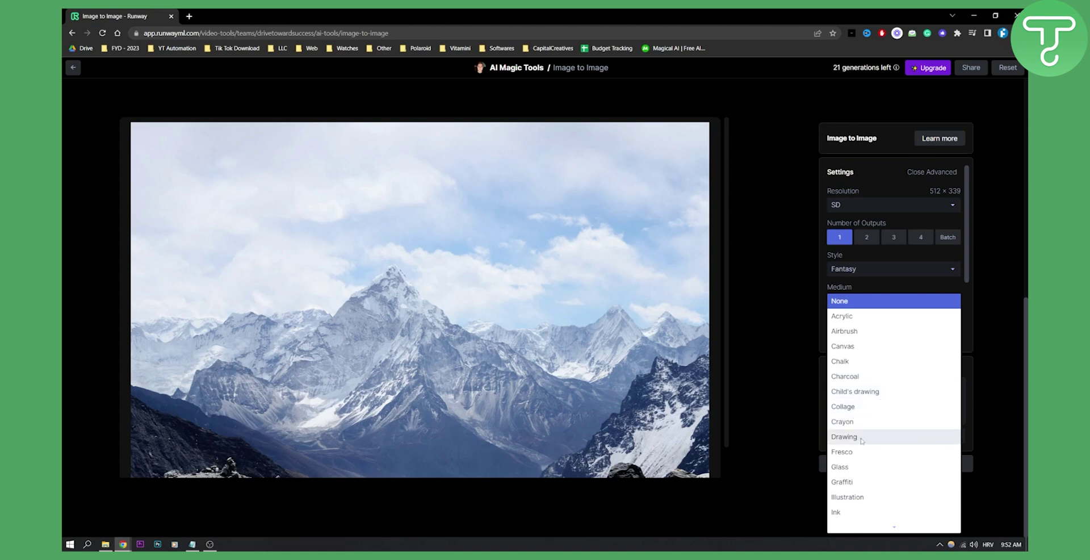
click(851, 300)
click(858, 334)
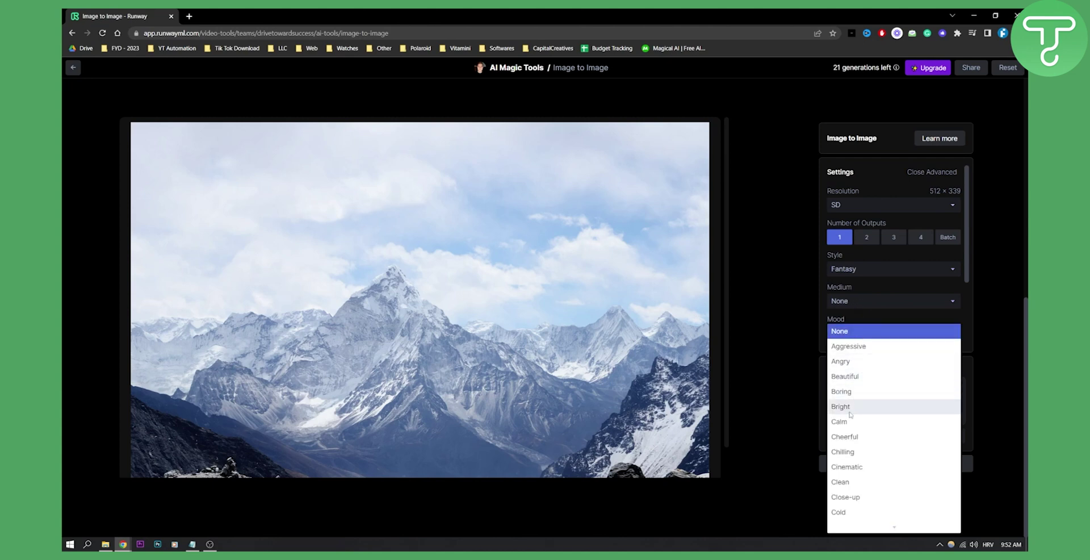
click(848, 451)
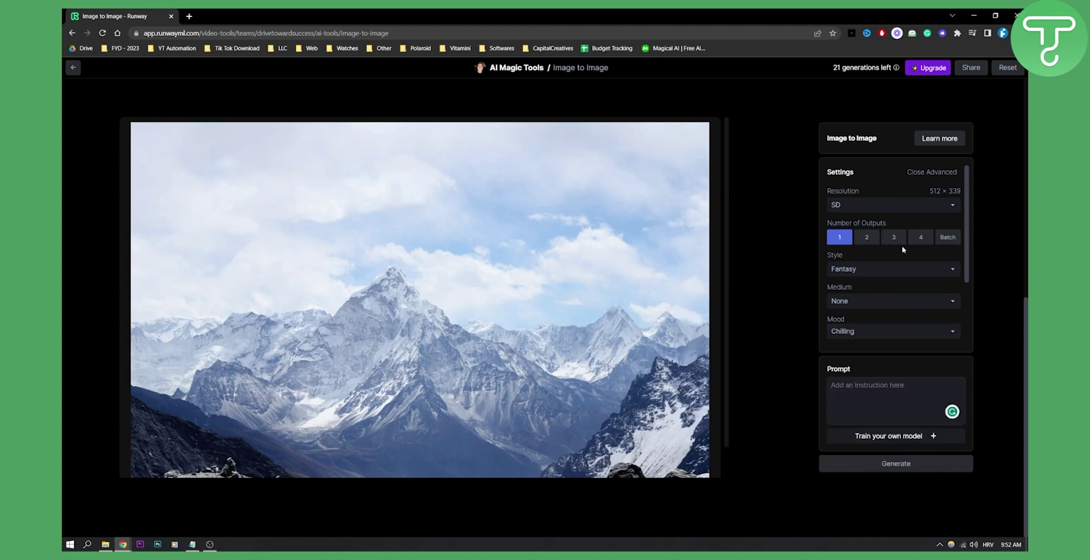
- Set the number of outputs to 4 and keep the SD resolution
click(920, 239)
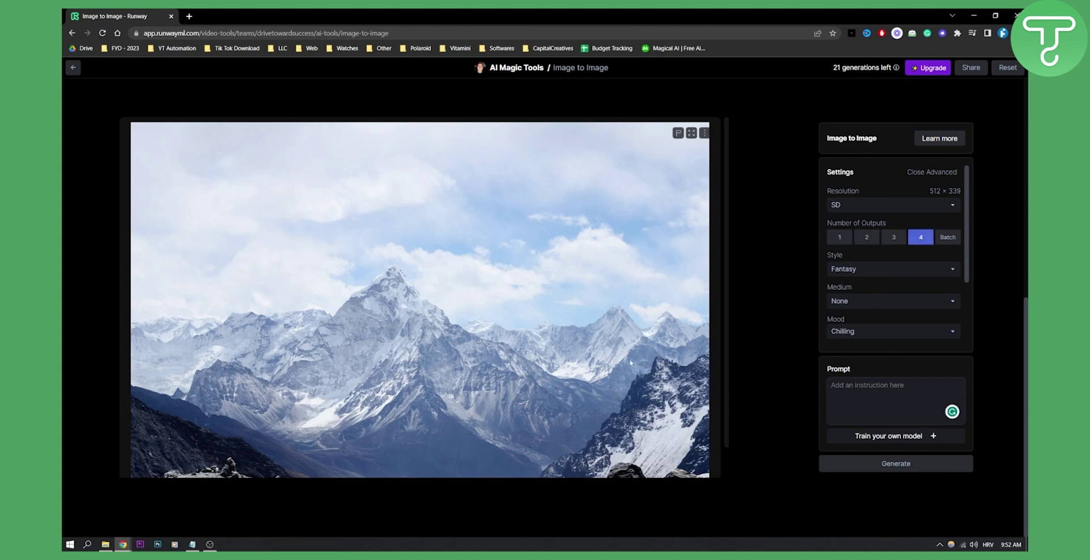
click(873, 208)
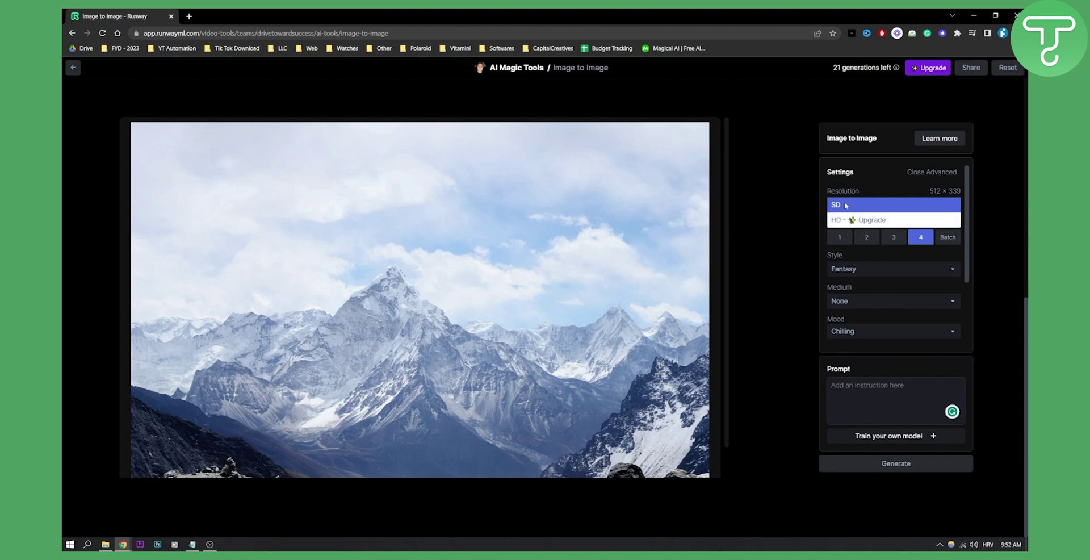
click(845, 205)
- Generate images from the prompt 'skiing on the mountains'
click(885, 399)
text(skiing on the )
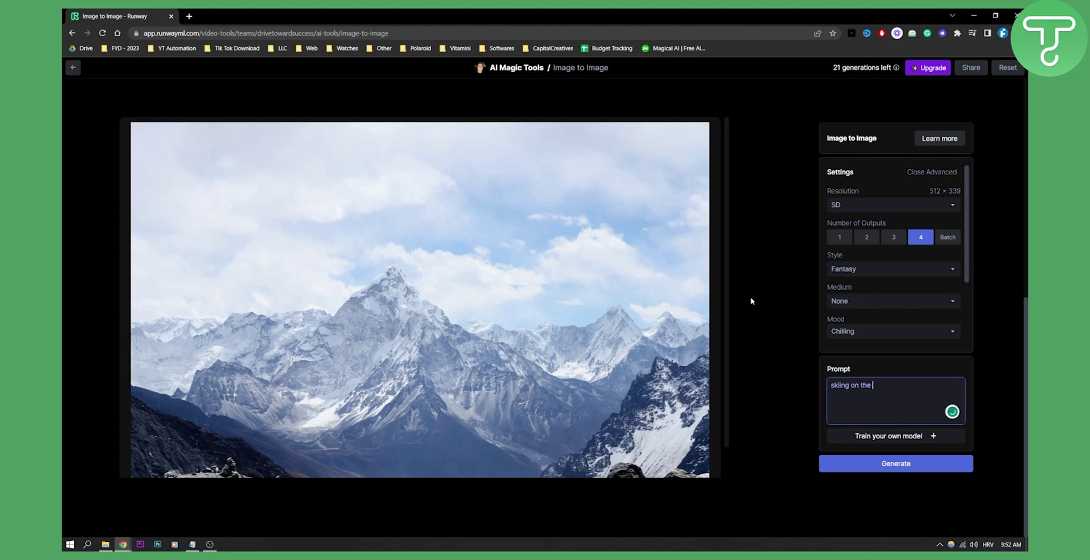
text(mountains)
click(891, 464)
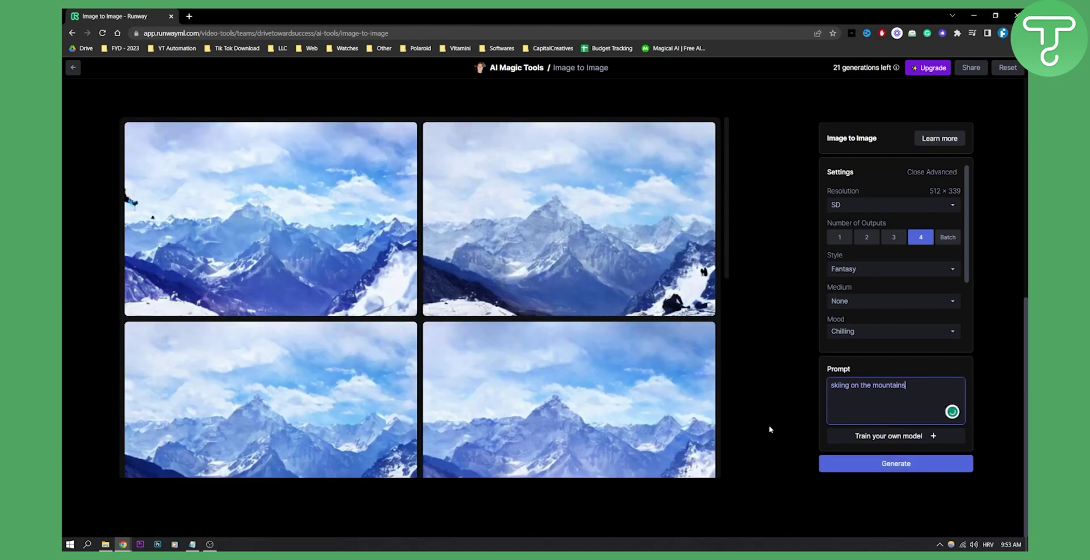
mouse_move(569, 398)
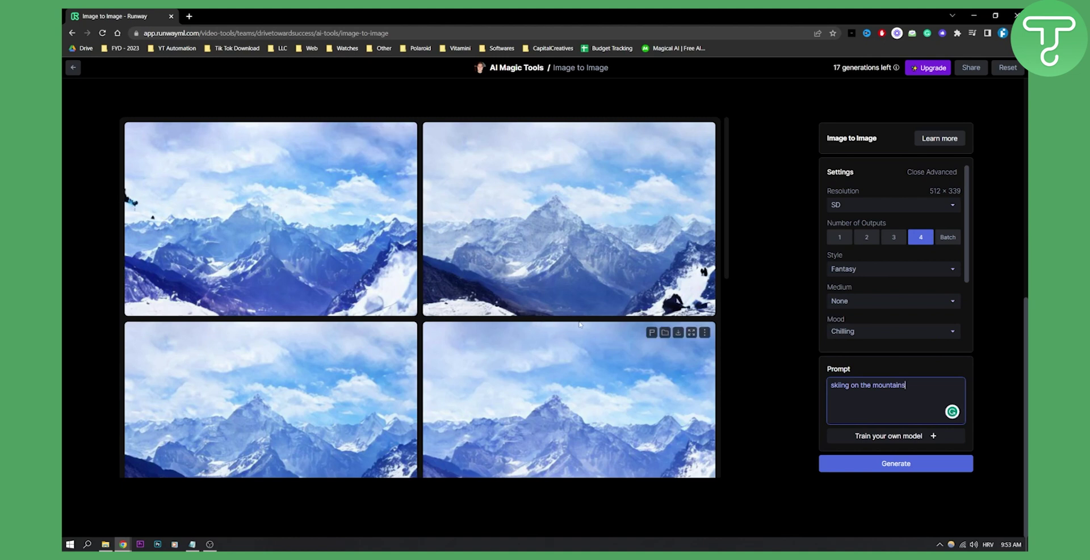
- Generate one more skiing batch, then regenerate with the prompt 'climbing on the mountain'
click(892, 464)
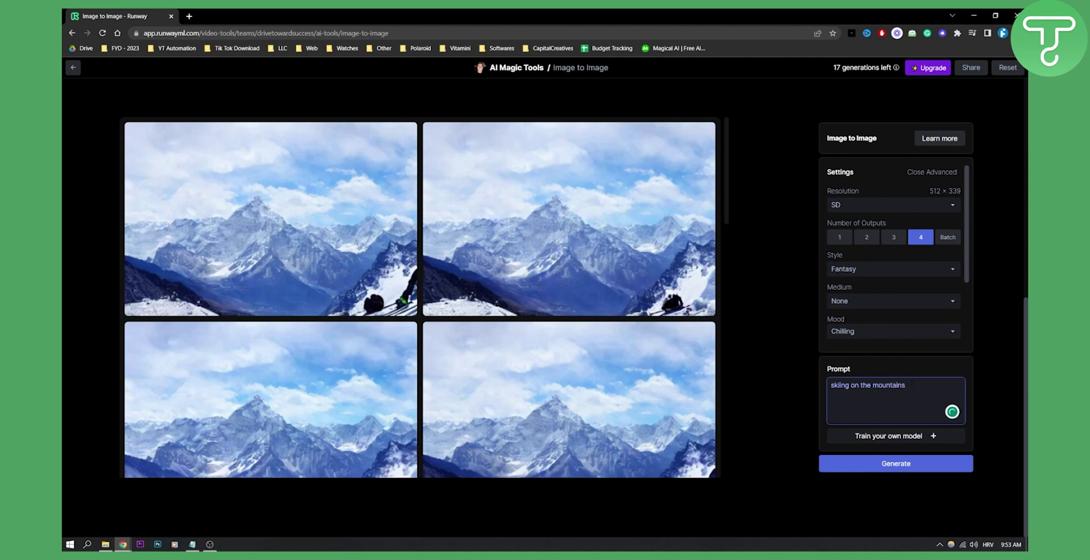
drag(907, 386, 828, 390)
text(cl)
text(untain)
click(903, 476)
click(868, 385)
text(the)
click(931, 468)
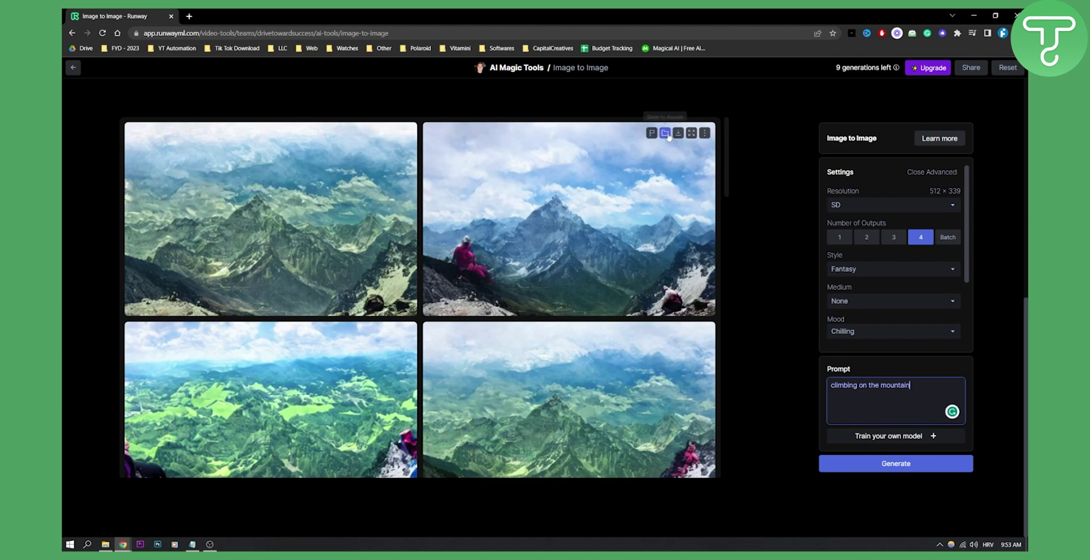
mouse_move(569, 218)
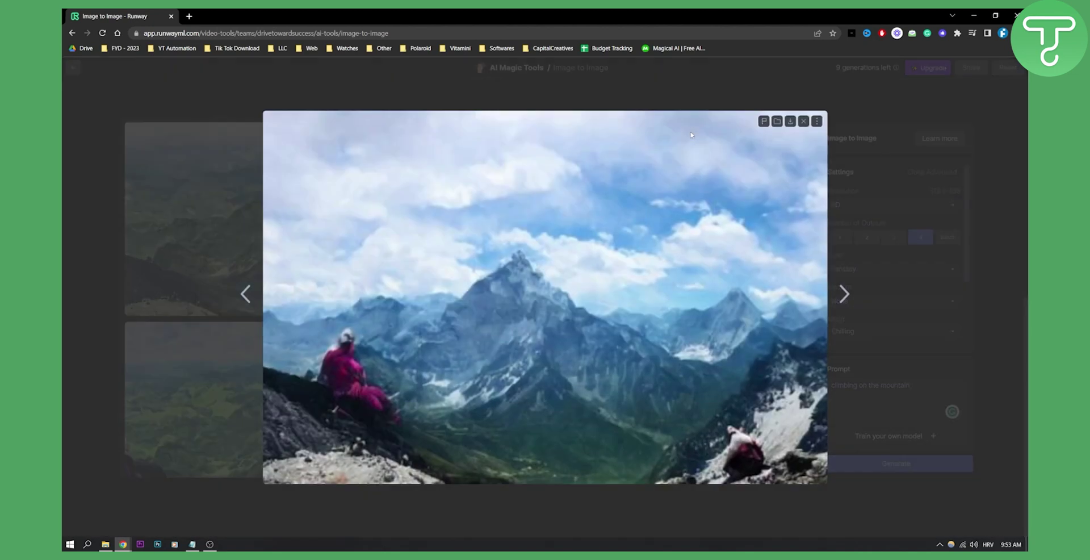
click(692, 134)
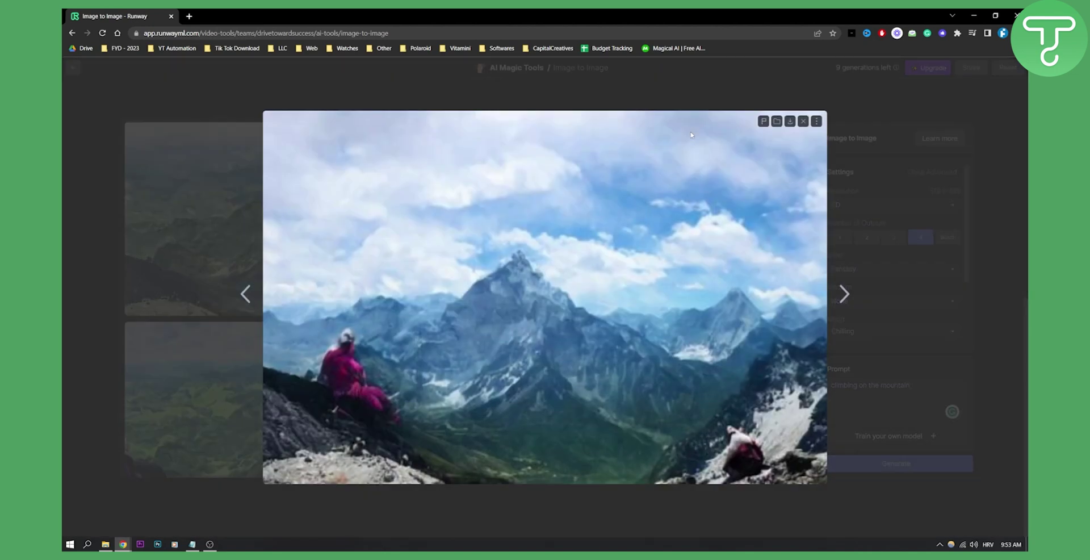
click(866, 153)
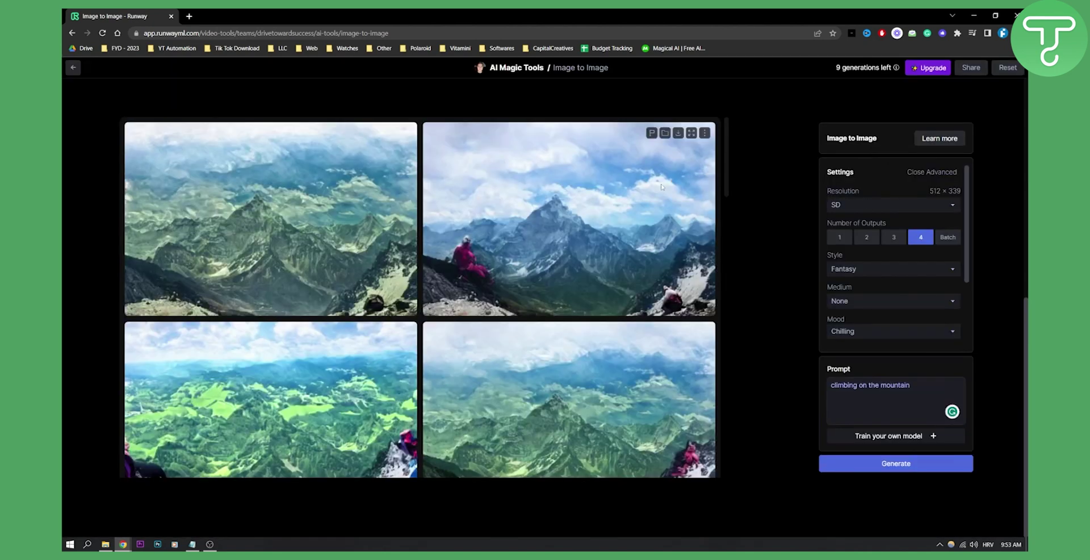
click(861, 206)
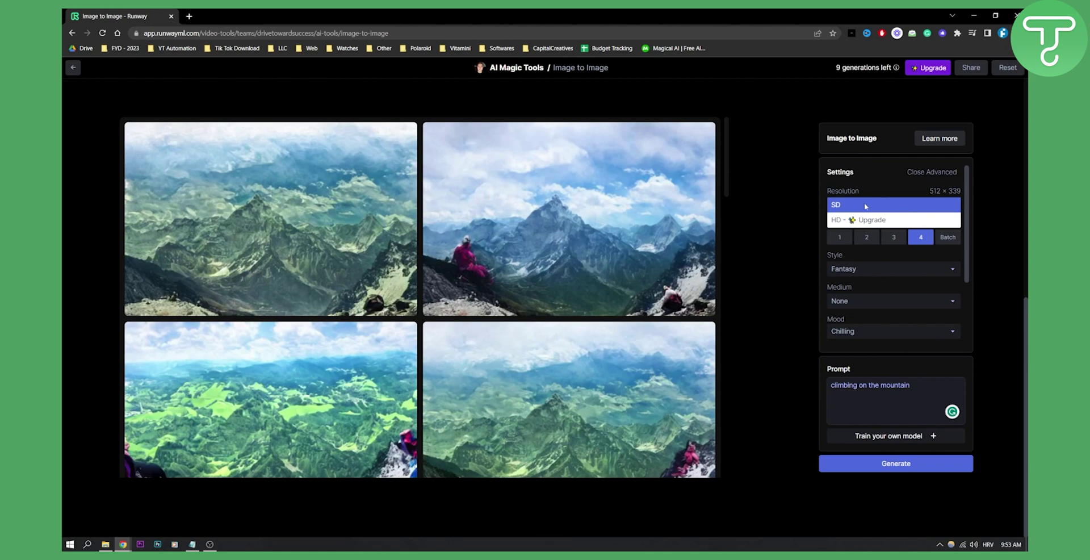
click(873, 183)
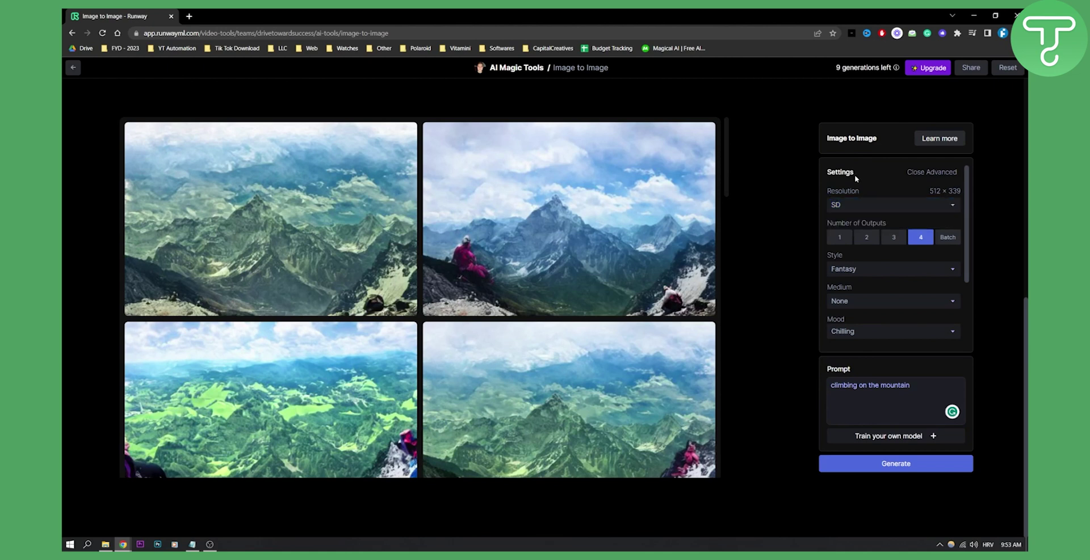